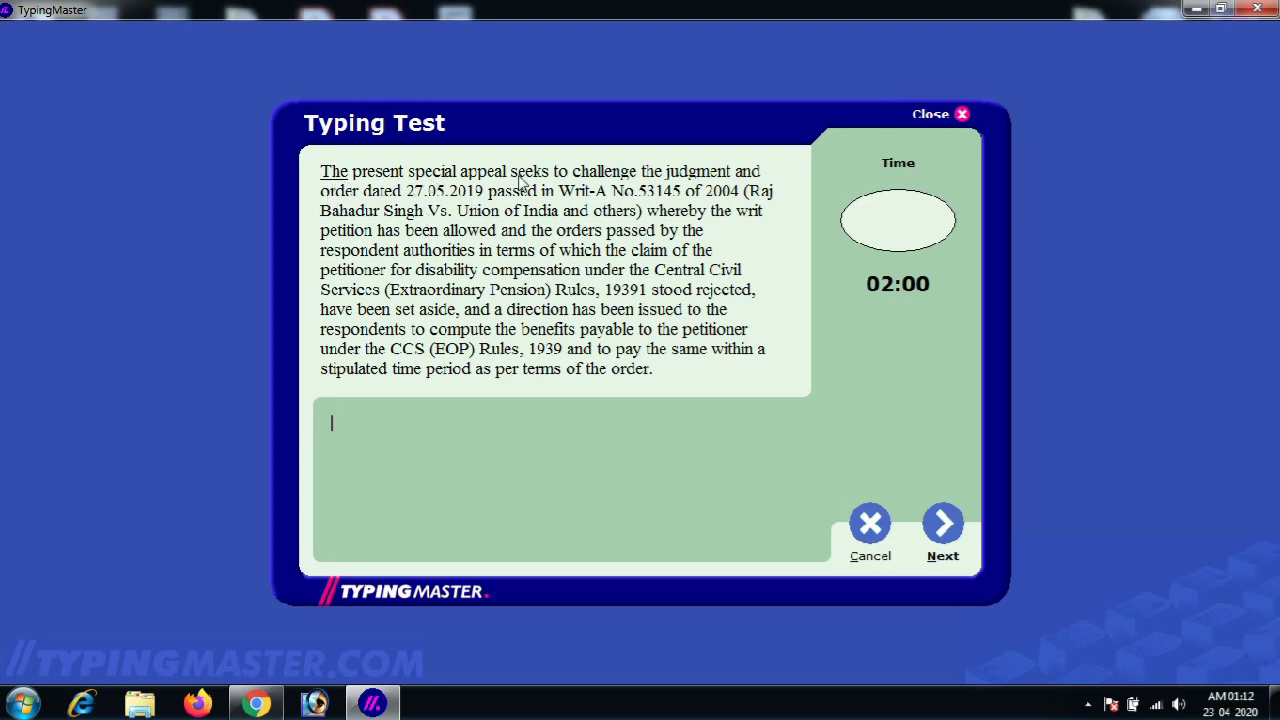
Enter "The present" in the typing test, finish the test and return to the test selection.
{"action": "type", "text": "The present"}
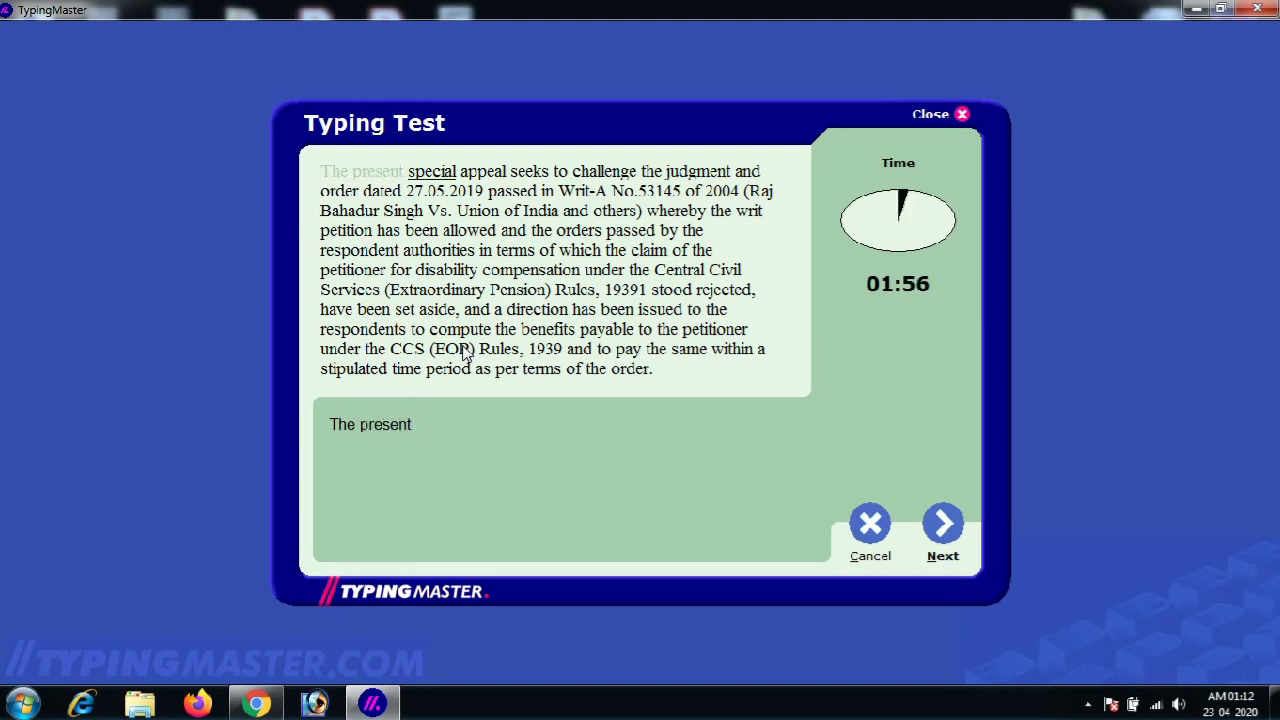
{"action": "left_click", "coordinate": [945, 528]}
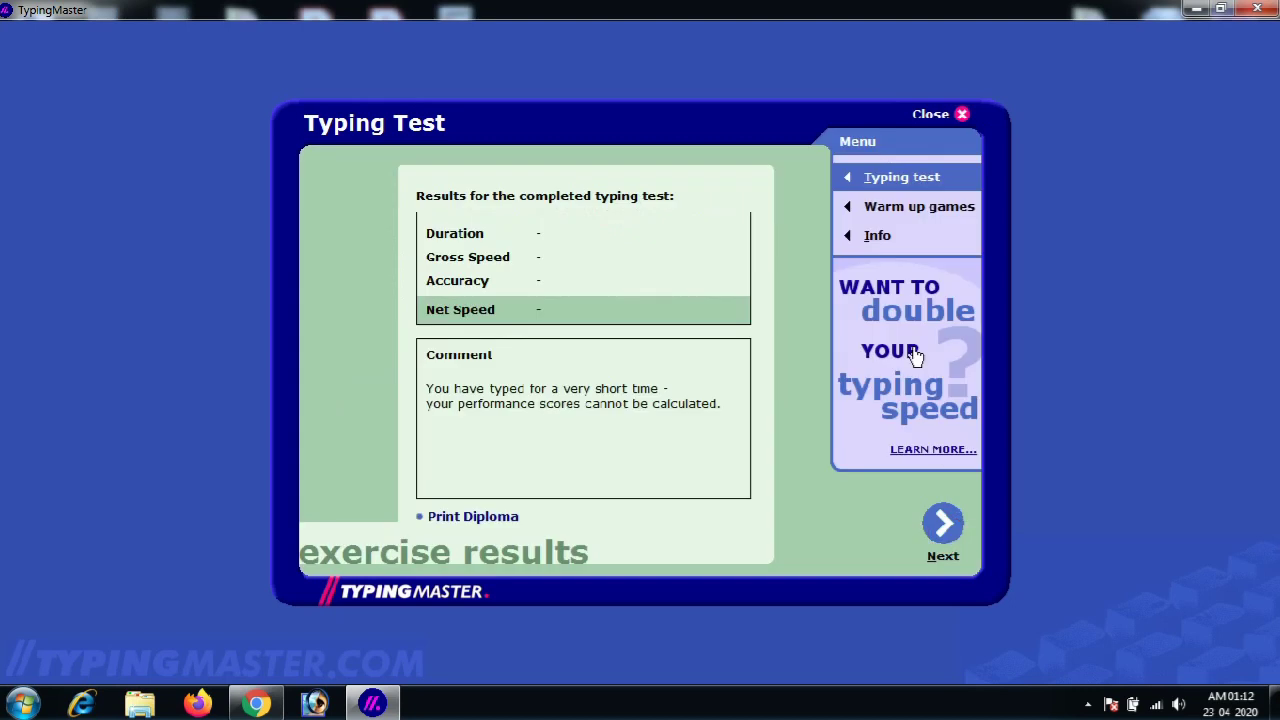
{"action": "left_click", "coordinate": [943, 524]}
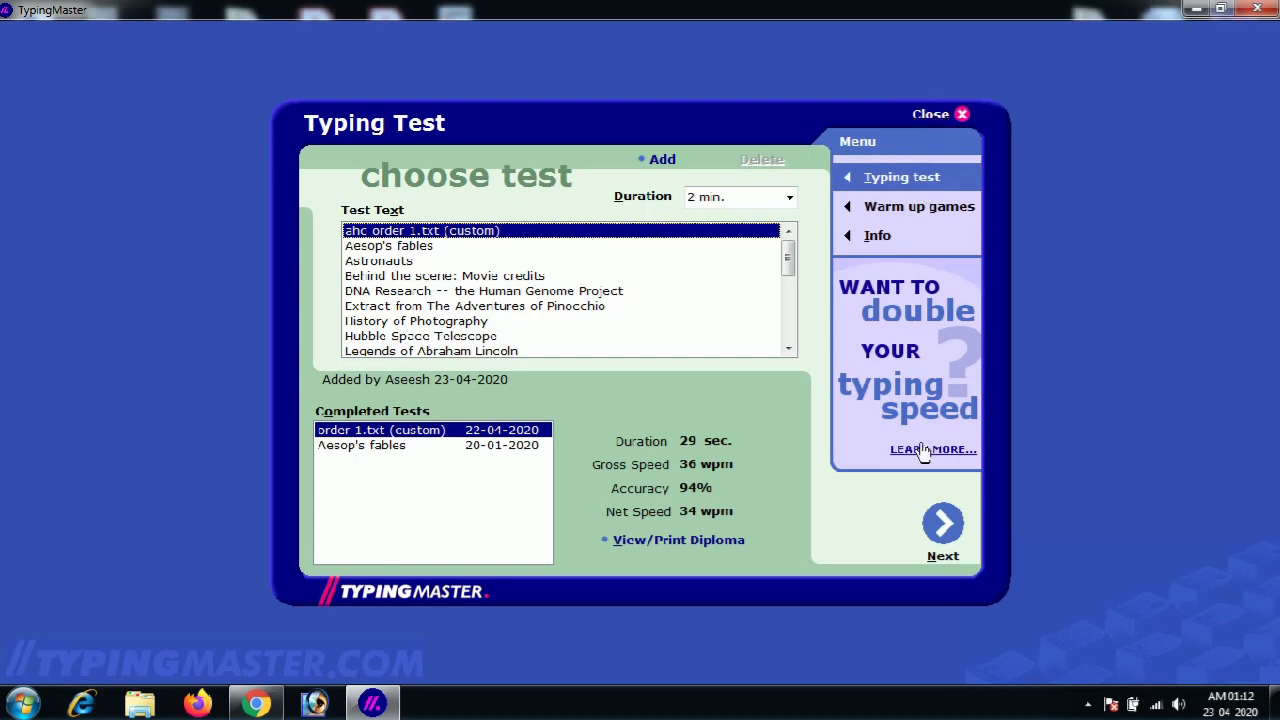
Switch to the desktop and open the file "constitution of india in pdf" in Adobe Acrobat Reader.
{"action": "left_click", "coordinate": [1197, 8]}
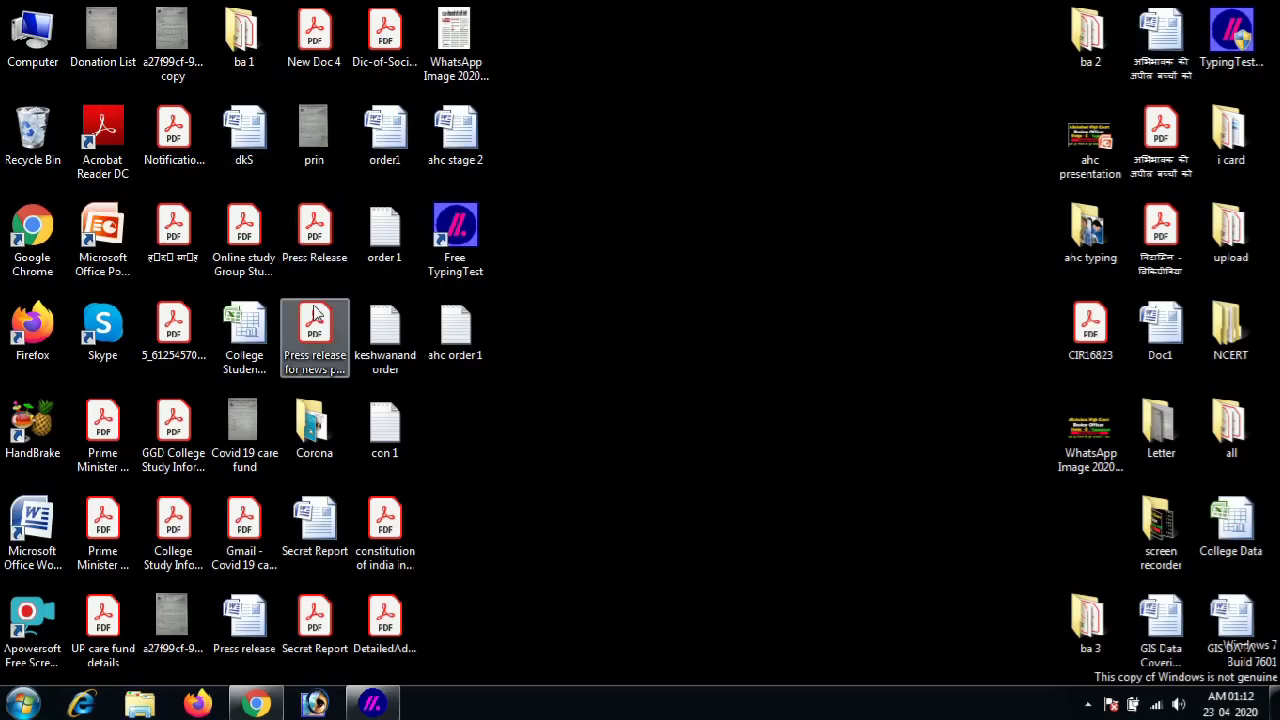
{"action": "left_click", "coordinate": [385, 520]}
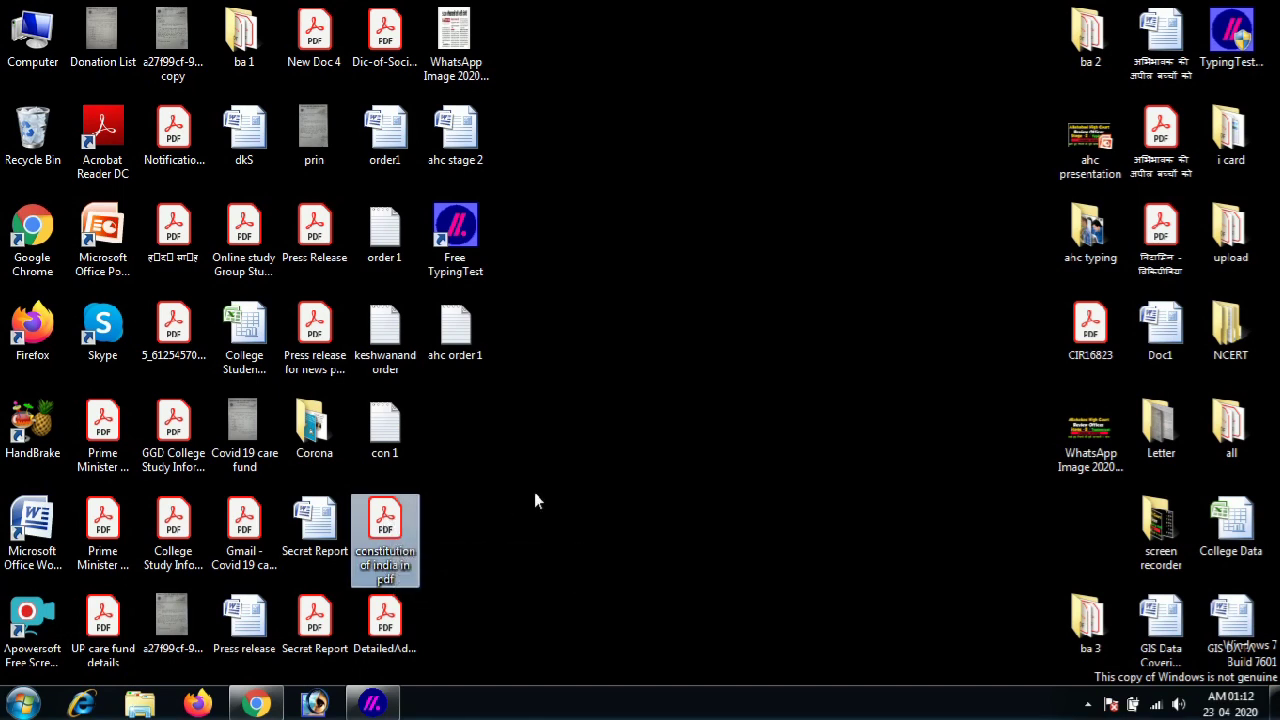
{"action": "double_click", "coordinate": [383, 540]}
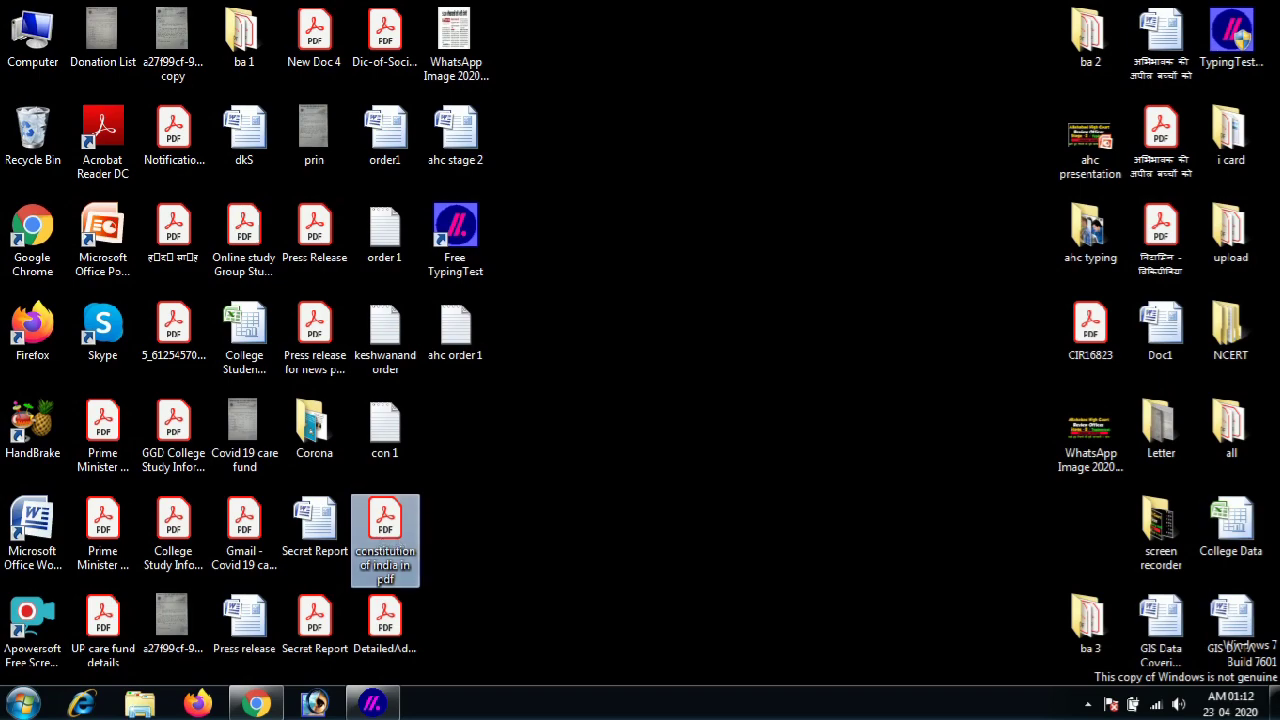
Copy the text on page 5 from "Notwithstanding" in article 7 to the end of article 11.
{"action": "left_click_drag", "start_coordinate": [1042, 143], "coordinate": [1043, 163]}
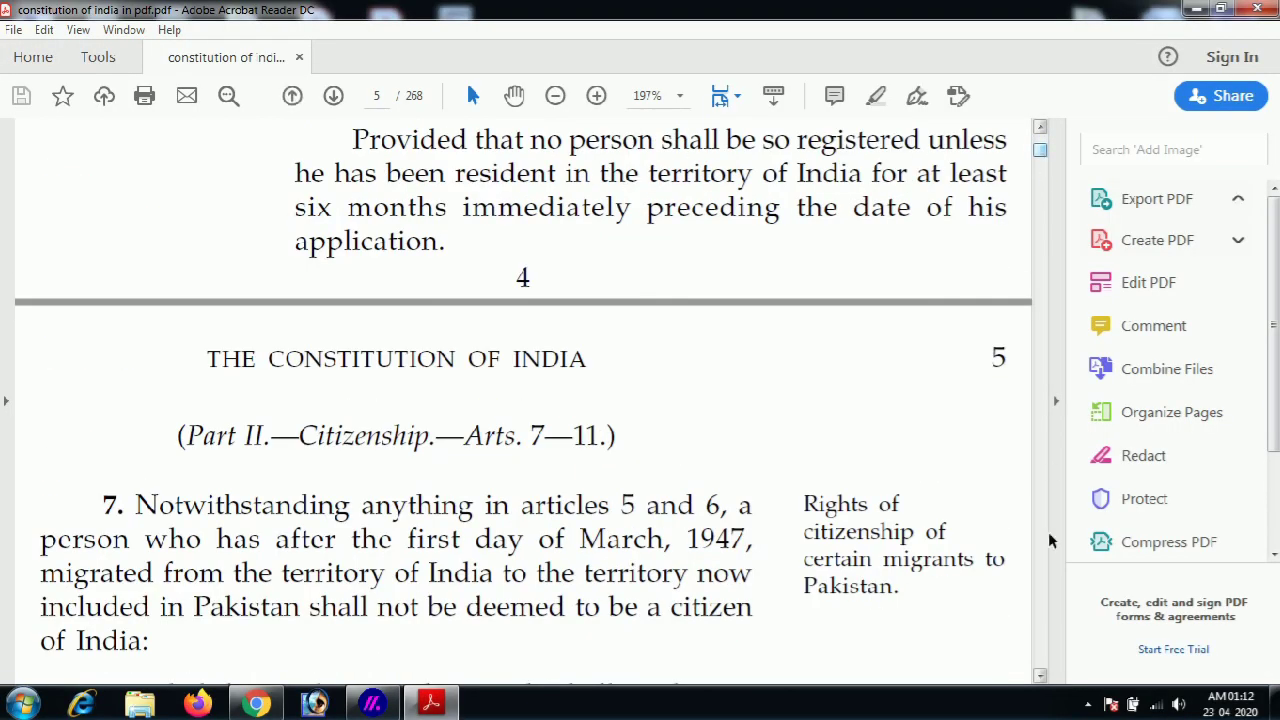
{"action": "left_click", "coordinate": [1041, 677]}
{"action": "scroll", "coordinate": [1041, 680], "scroll_direction": "down", "scroll_amount": 3}
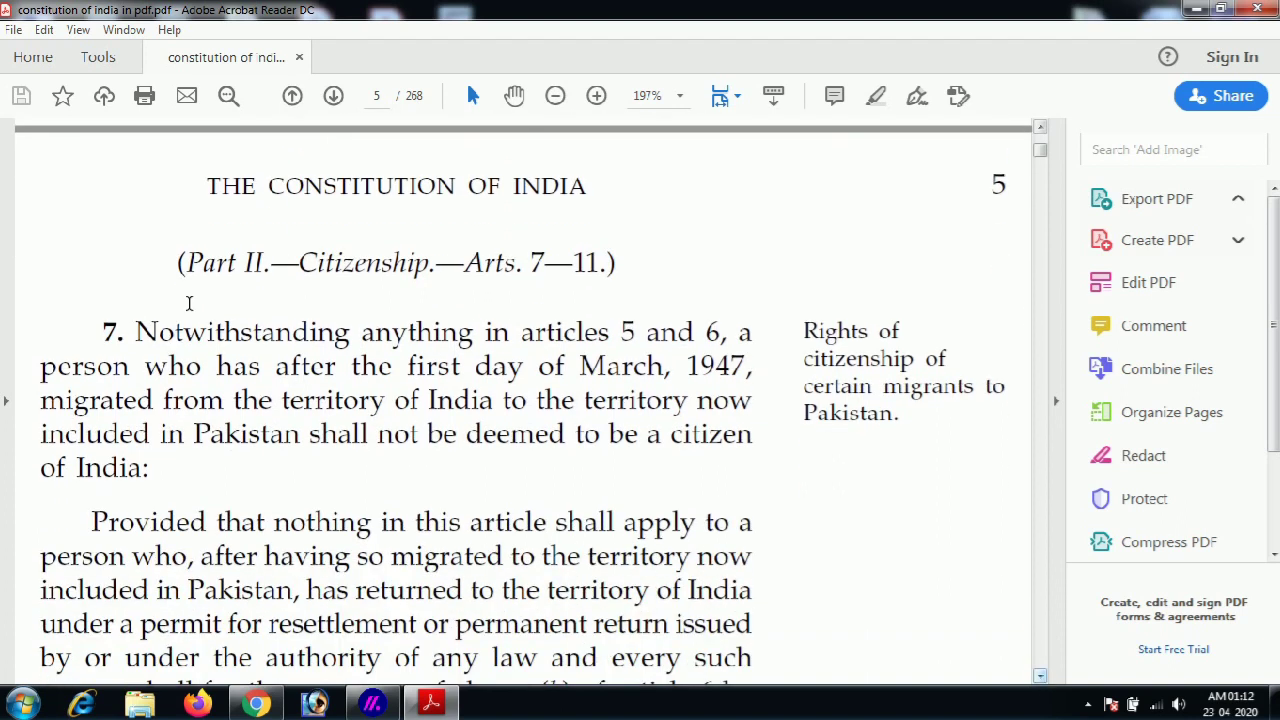
{"action": "left_click_drag", "start_coordinate": [136, 332], "coordinate": [227, 420]}
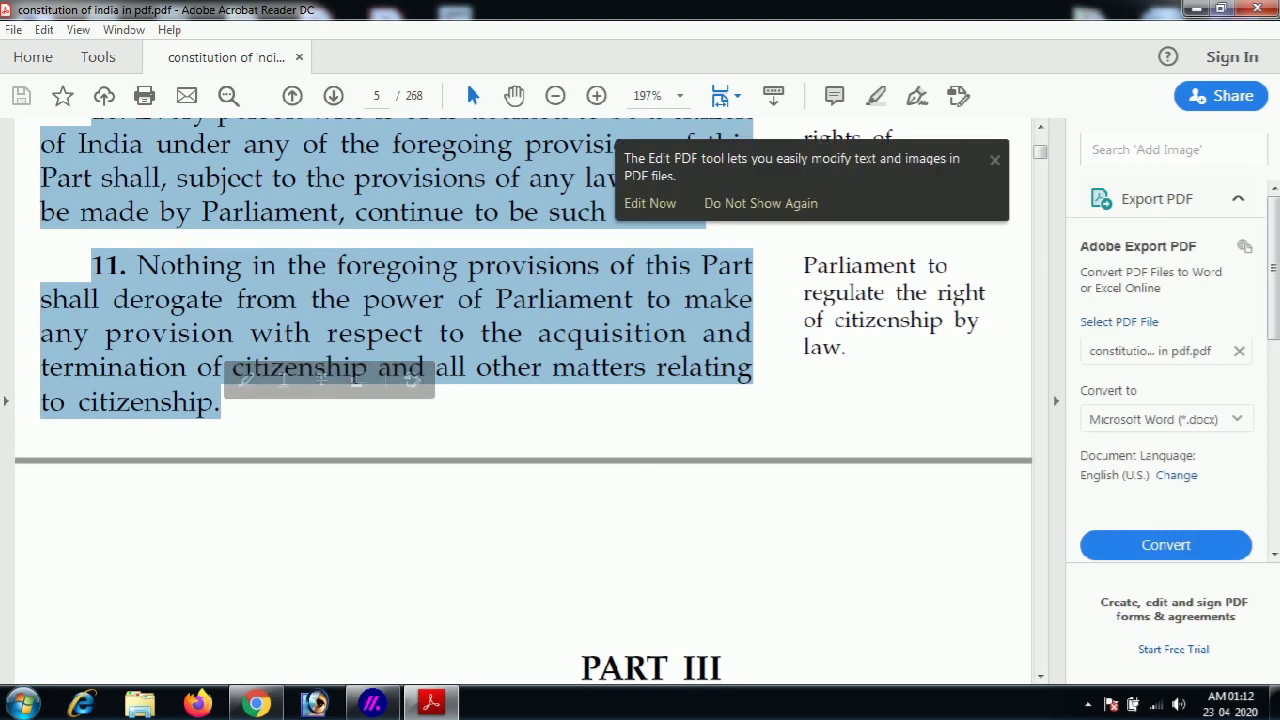
Open Notepad and paste the copied constitution articles into a new document.
{"action": "left_click", "coordinate": [1196, 8]}
{"action": "left_click", "coordinate": [22, 704]}
{"action": "type", "text": "notepad"}
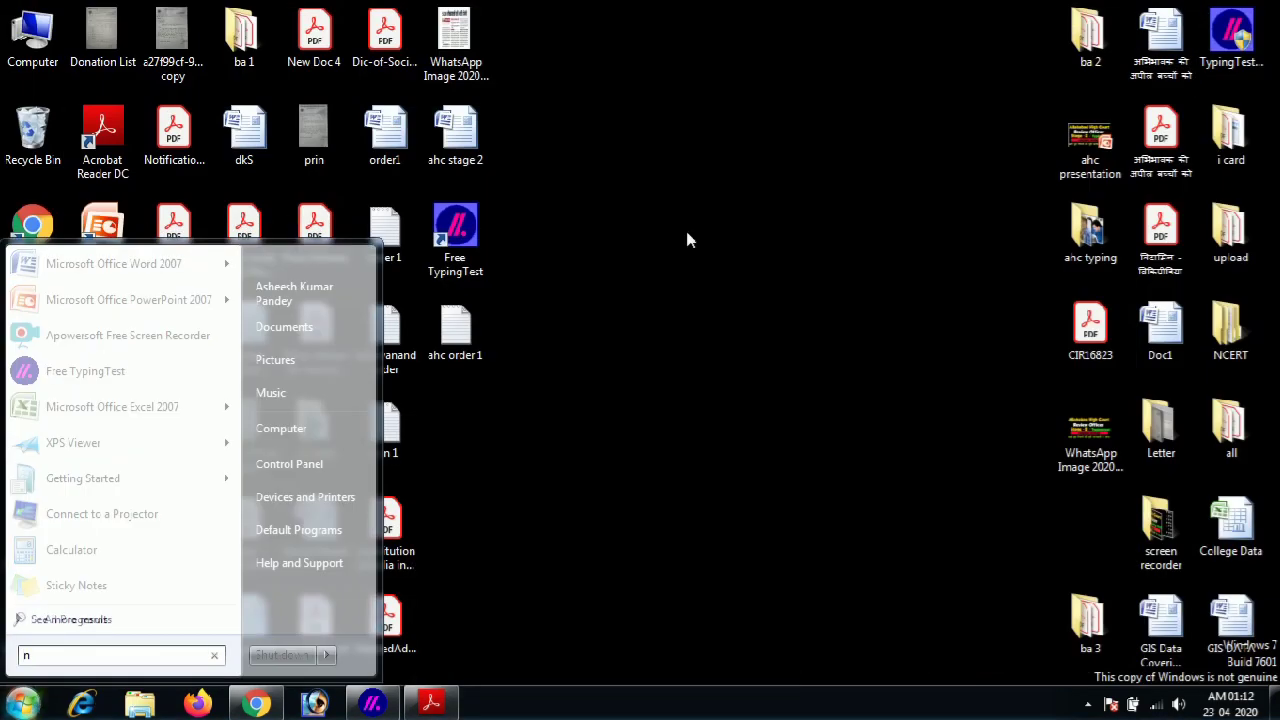
{"action": "key", "text": "Return"}
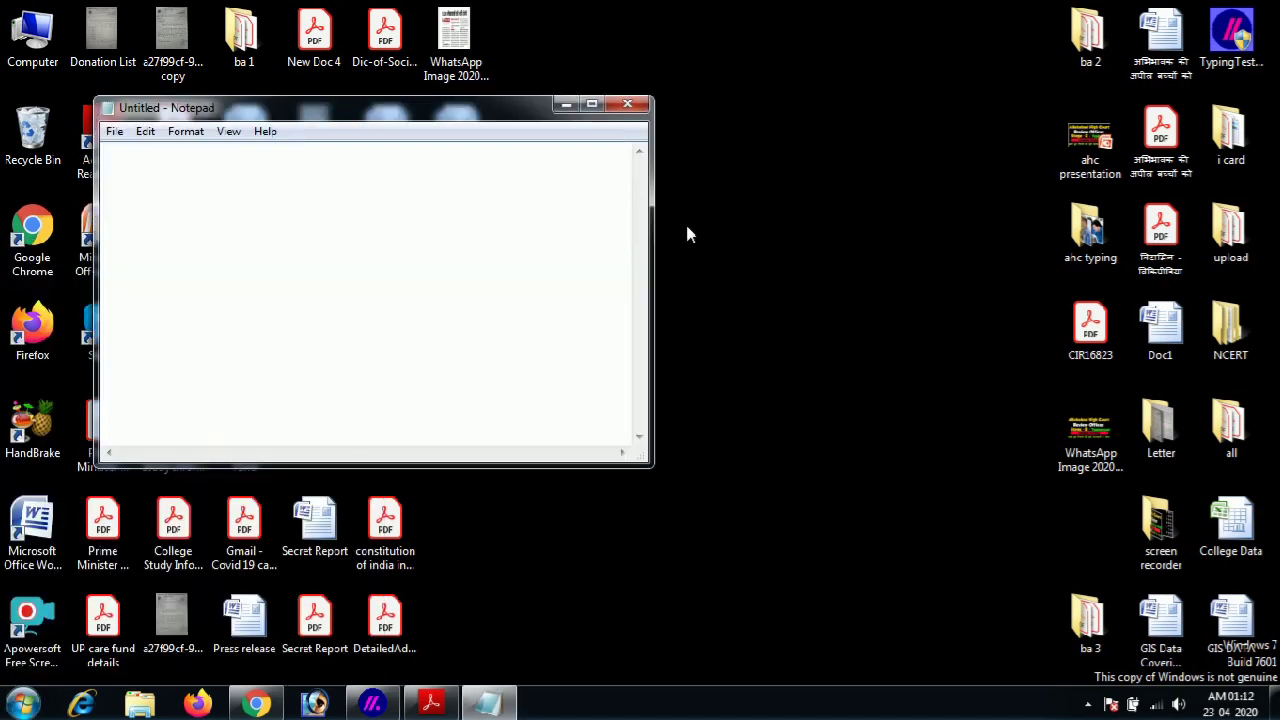
{"action": "key", "text": "ctrl+v"}
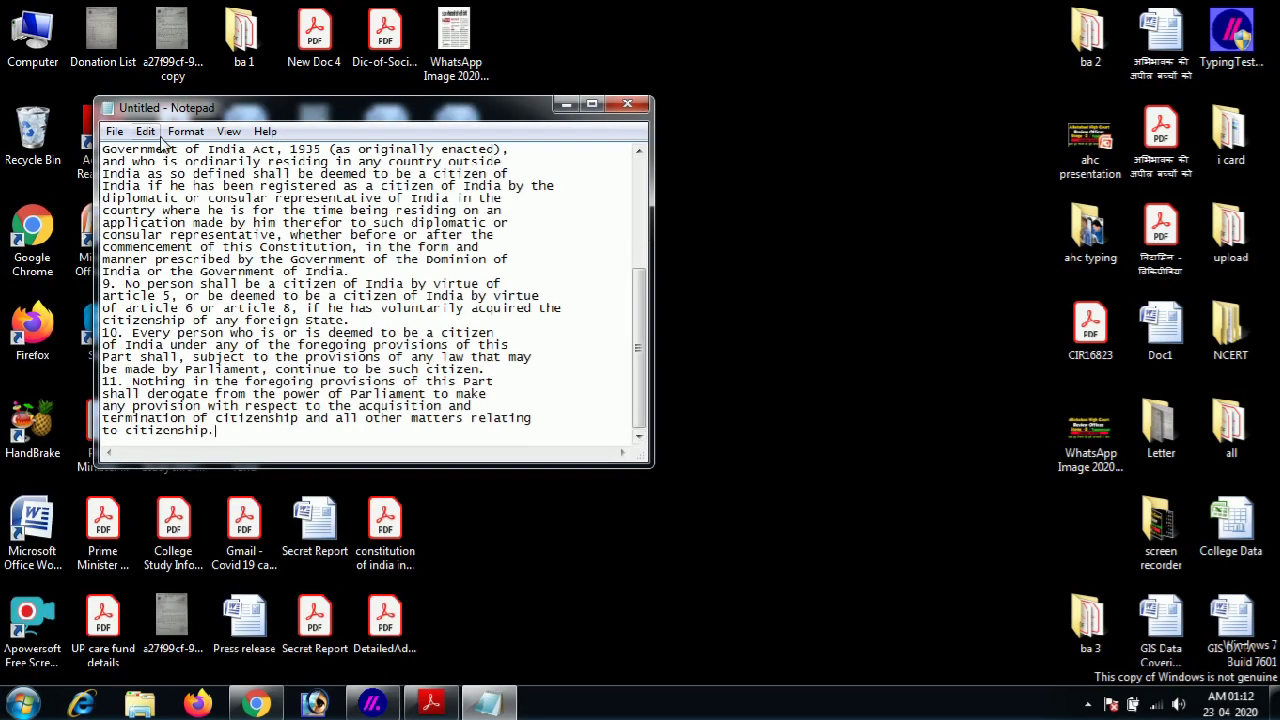
Try to save the pasted text on the Desktop under the name con.
{"action": "key", "text": "ctrl+s"}
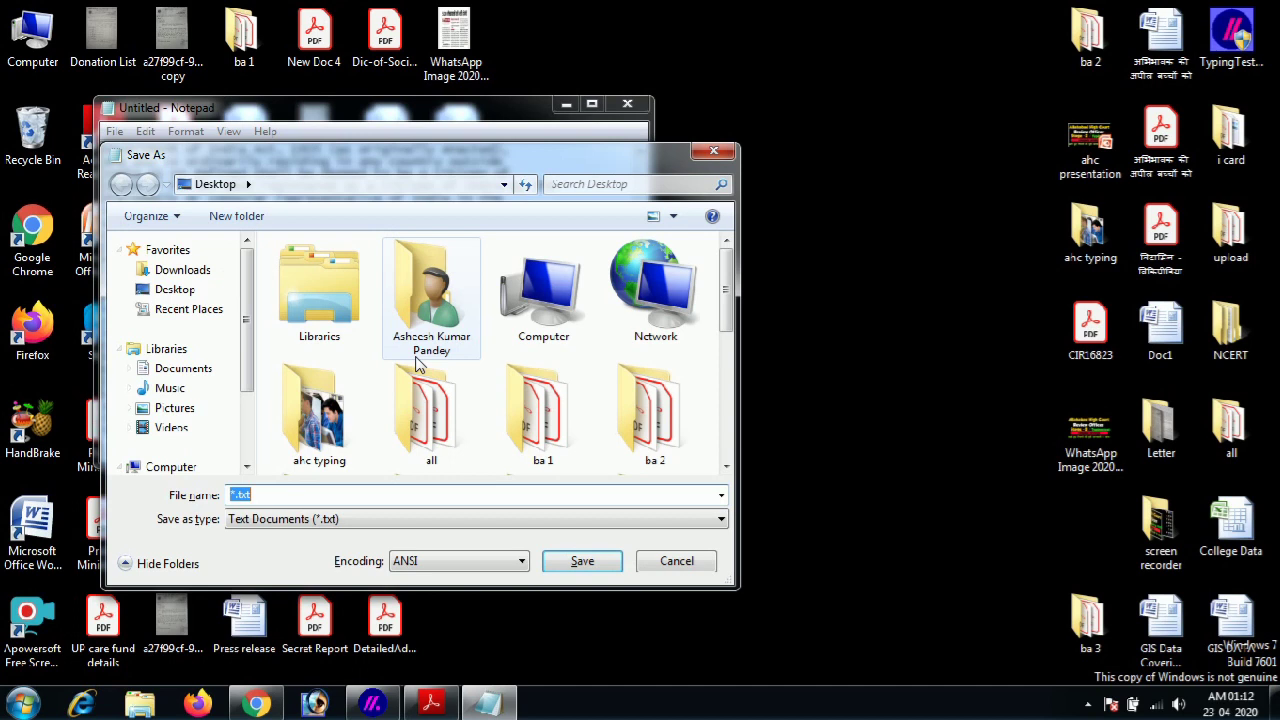
{"action": "type", "text": "con"}
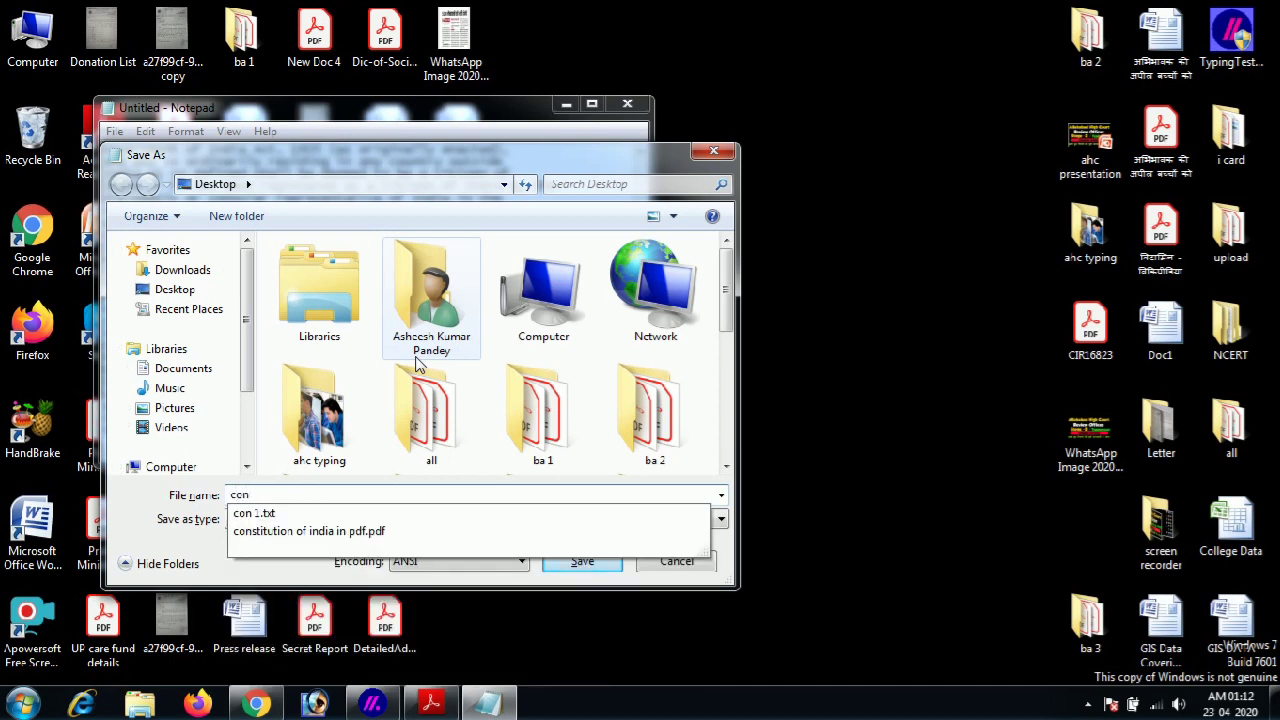
{"action": "left_click", "coordinate": [160, 289]}
{"action": "left_click", "coordinate": [590, 568]}
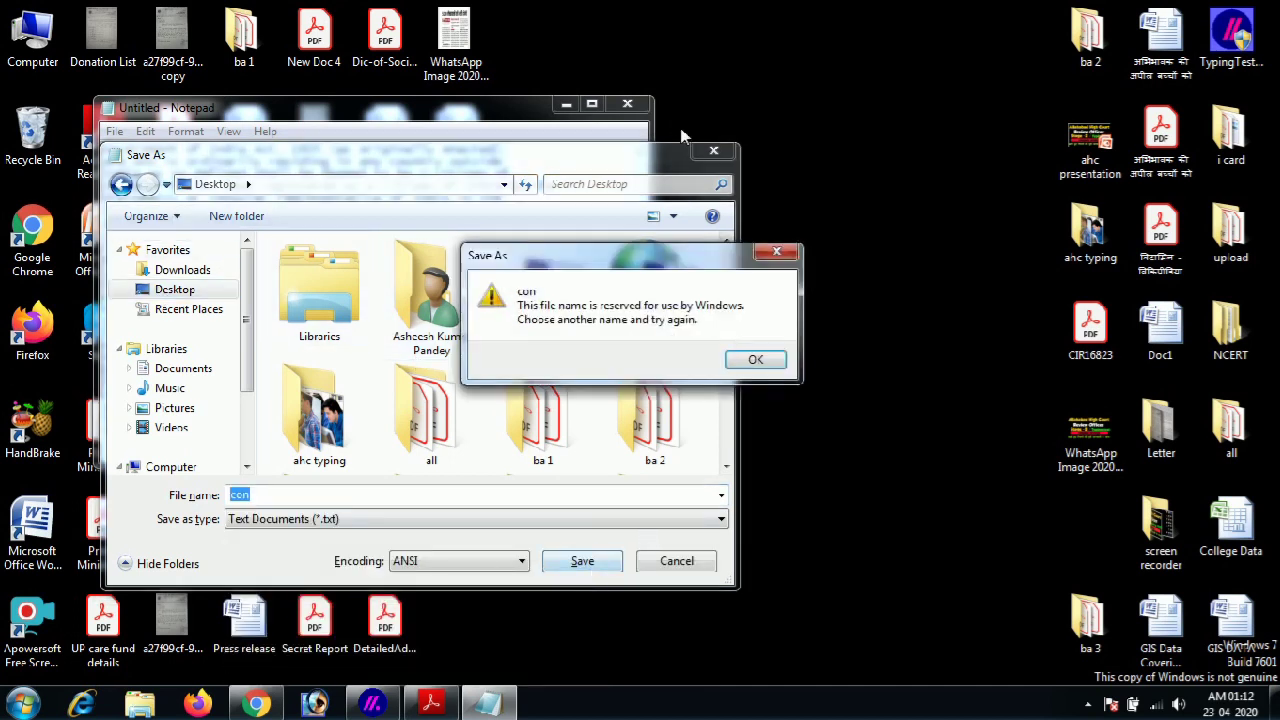
{"action": "left_click", "coordinate": [771, 362]}
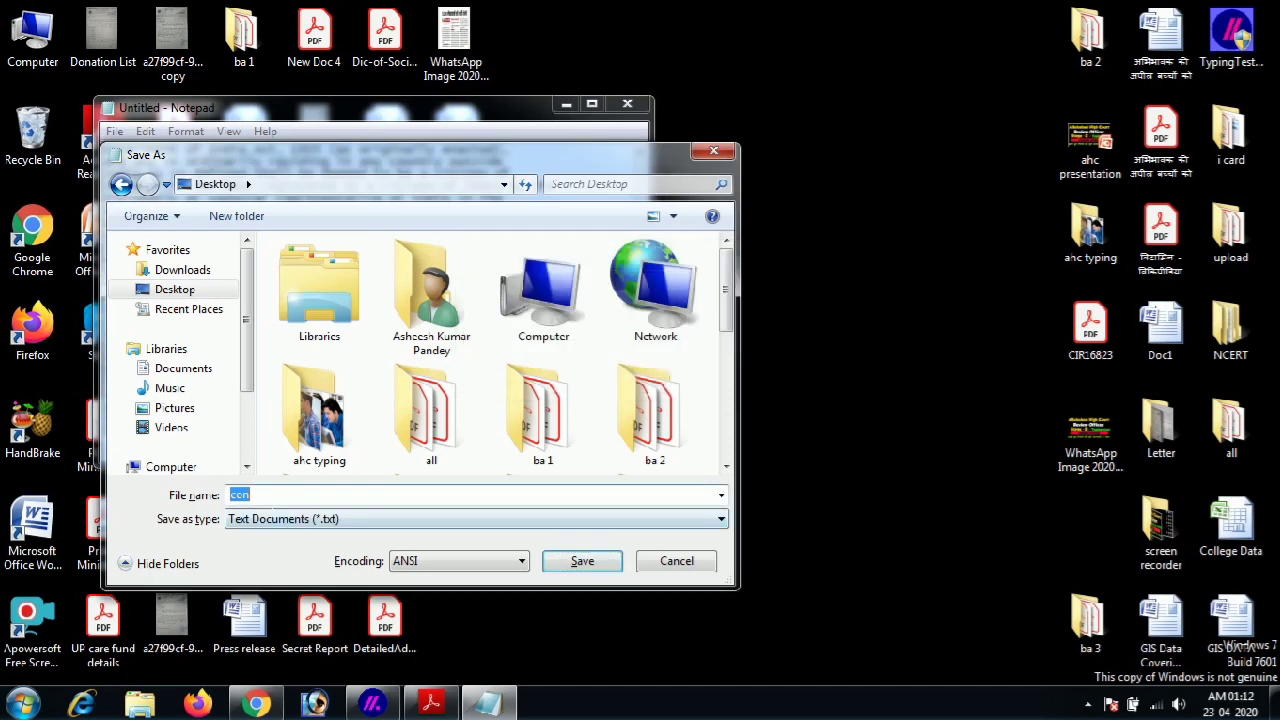
Save the text file on the Desktop as const and close Notepad.
{"action": "type", "text": "const"}
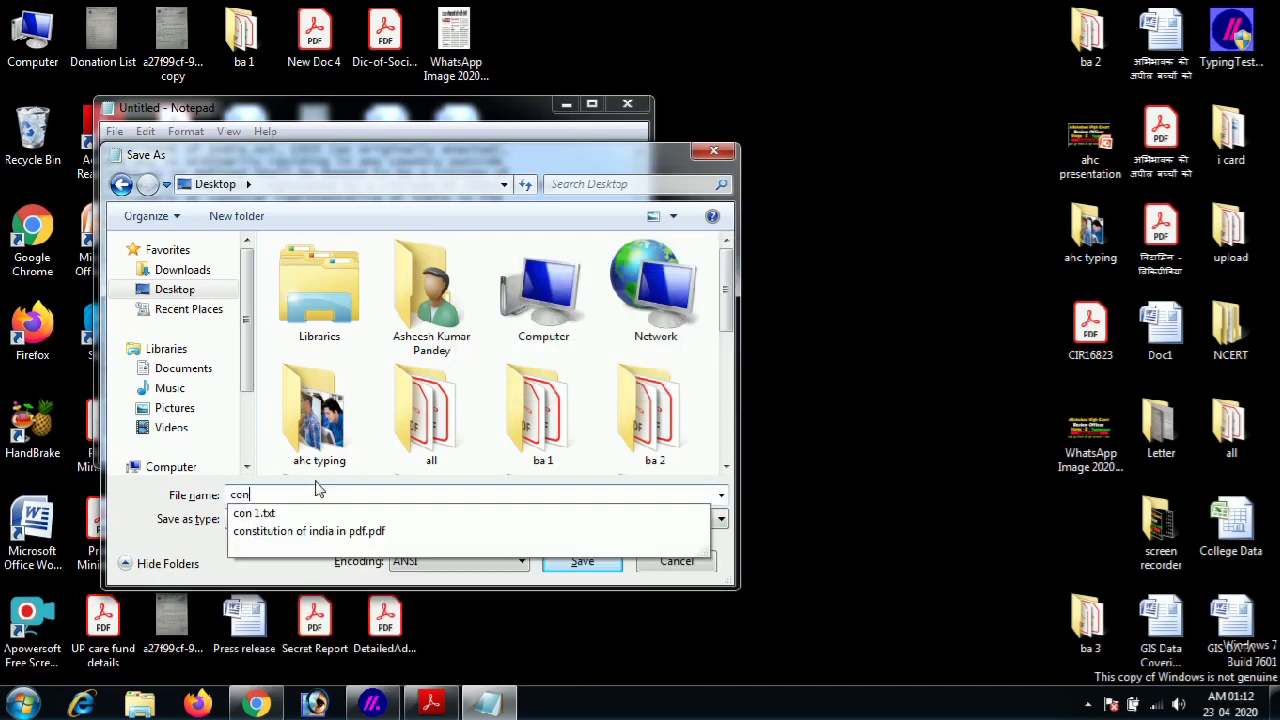
{"action": "left_click", "coordinate": [583, 561]}
{"action": "left_click", "coordinate": [628, 105]}
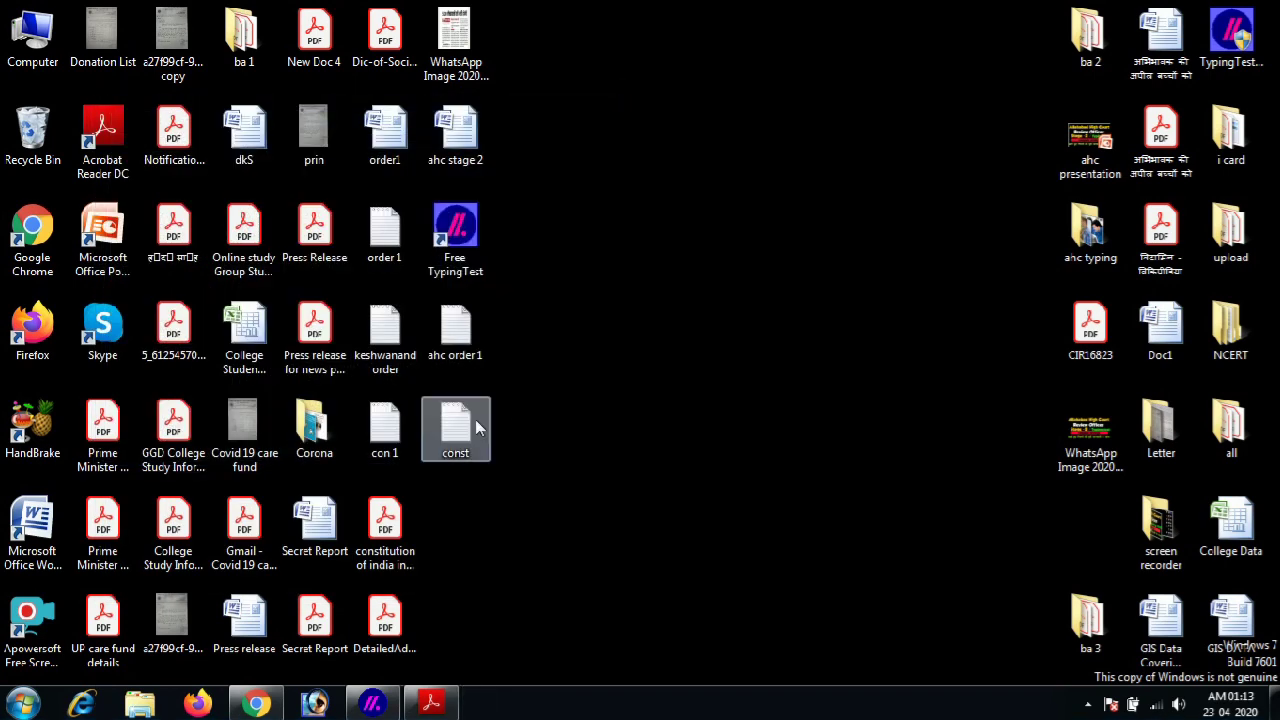
Switch to TypingMaster and add the const text file from the Desktop to the typing tests.
{"action": "double_click", "coordinate": [456, 238]}
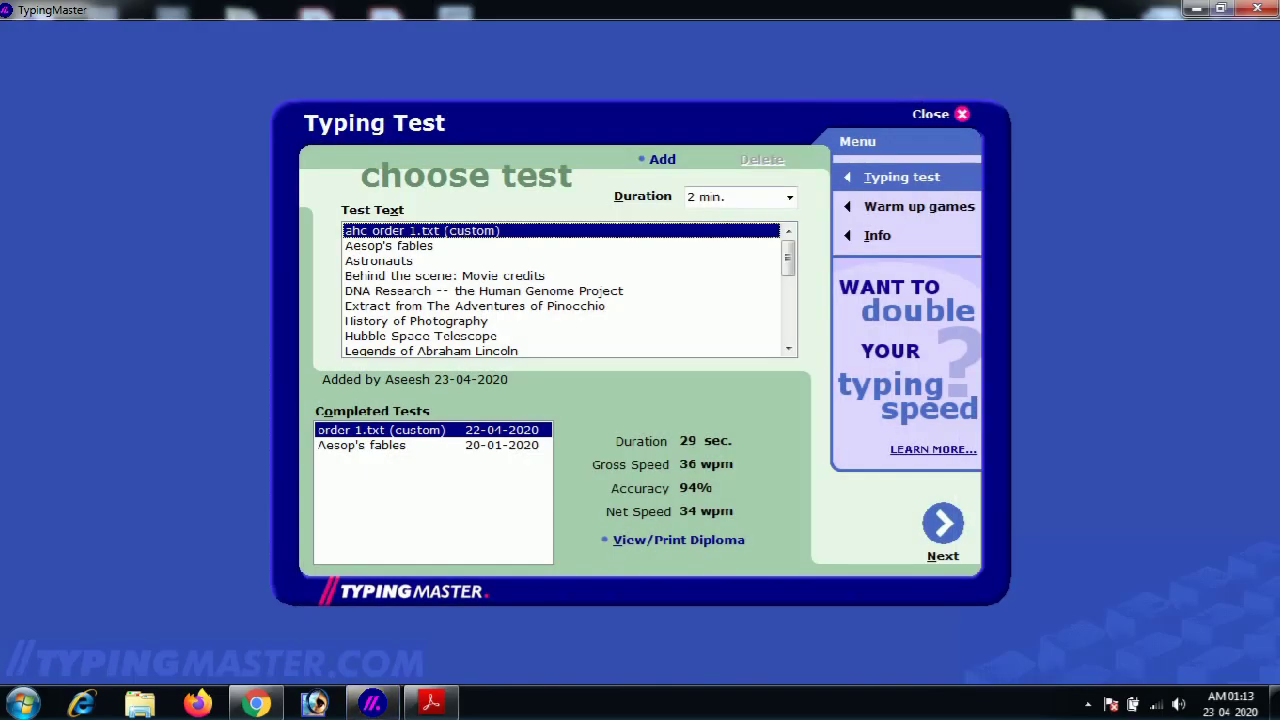
{"action": "left_click", "coordinate": [662, 160]}
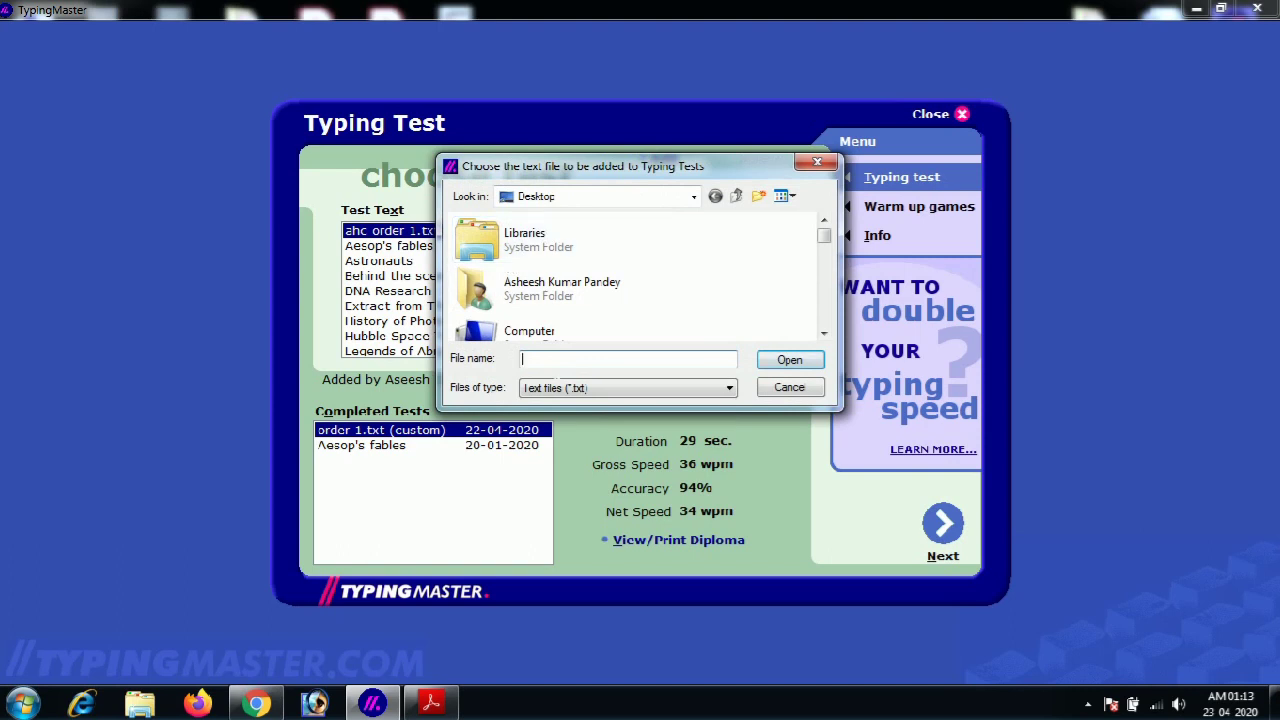
{"action": "type", "text": "concs"}
{"action": "key", "text": "BackSpace"}
{"action": "key", "text": "BackSpace"}
{"action": "key", "text": "Down"}
{"action": "key", "text": "Return"}
Choose the newly added constitution text in the test list and start a 2-minute typing test.
{"action": "left_click", "coordinate": [396, 245]}
{"action": "left_click", "coordinate": [394, 231]}
{"action": "left_click", "coordinate": [960, 532]}
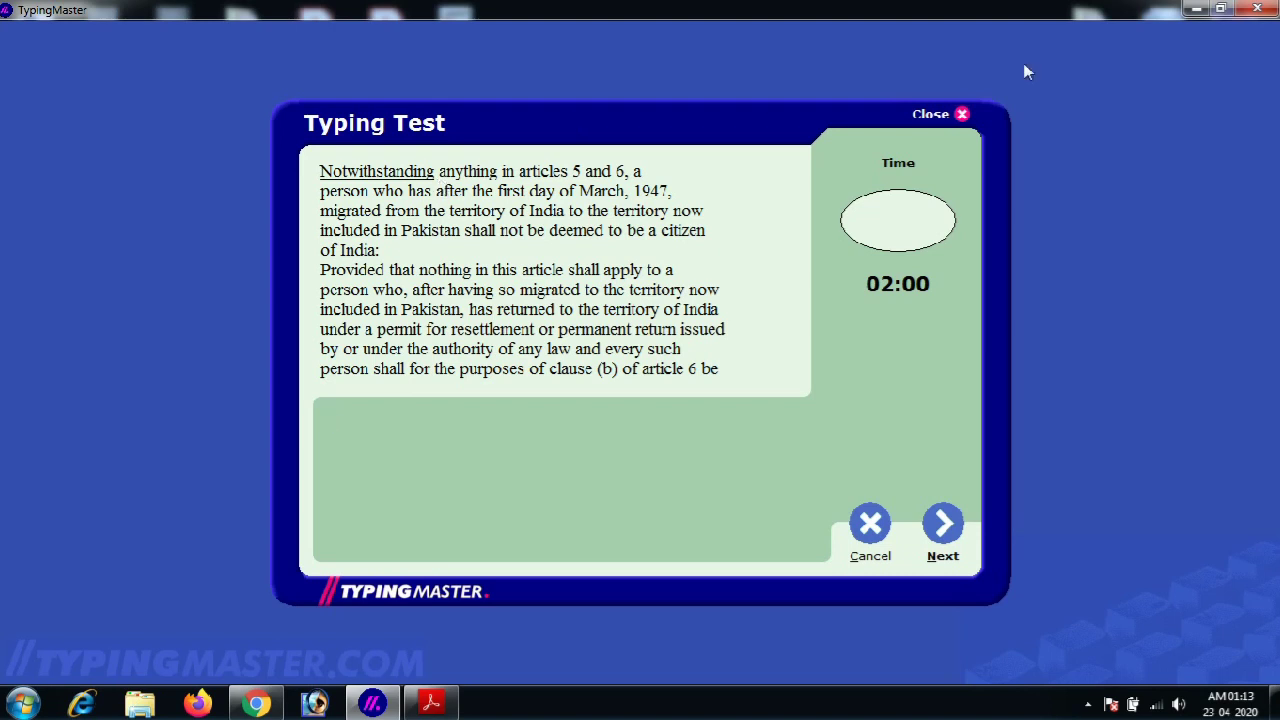
Close the typing test program, launch it again from the desktop and enter with the preselected user name.
{"action": "left_click", "coordinate": [944, 122]}
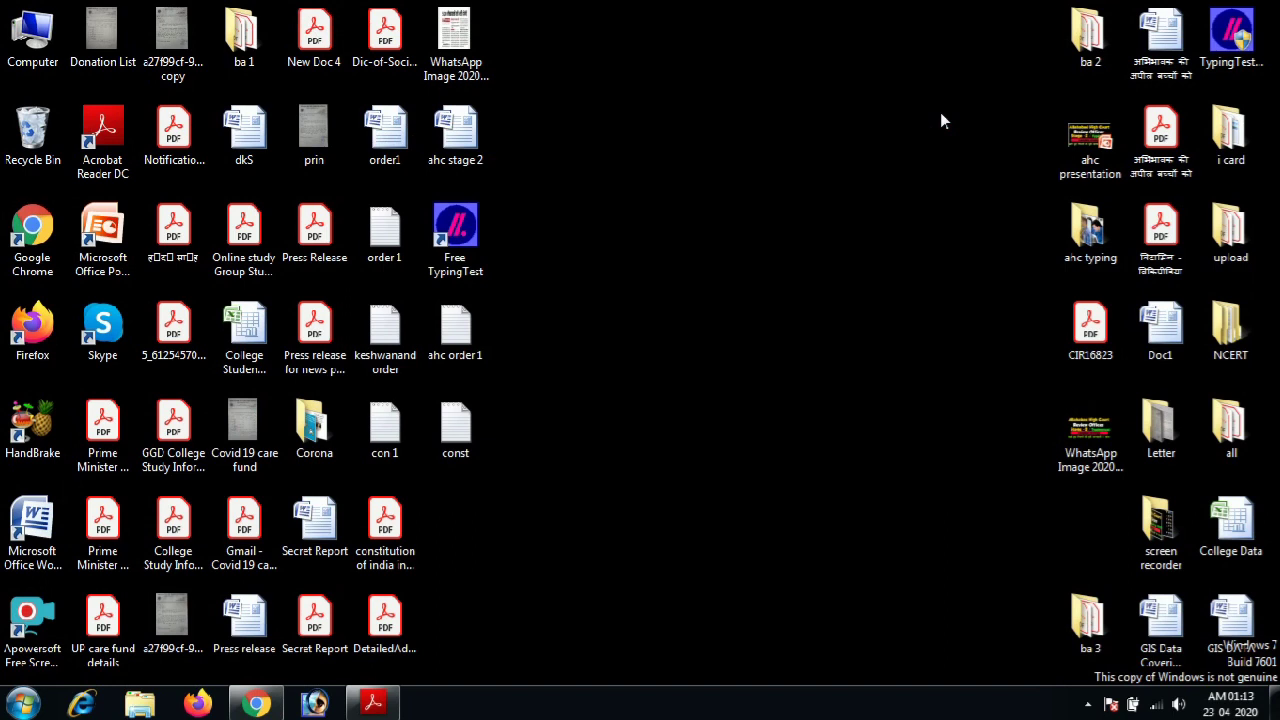
{"action": "double_click", "coordinate": [455, 238]}
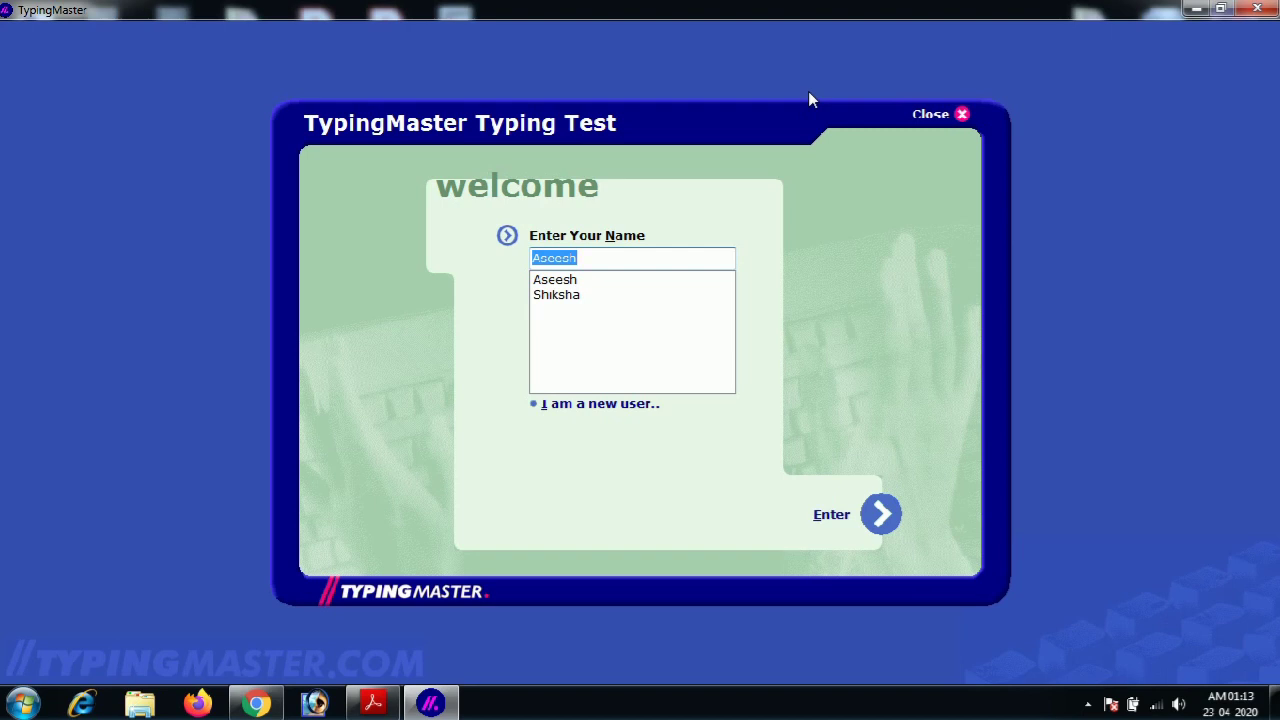
{"action": "left_click", "coordinate": [882, 515]}
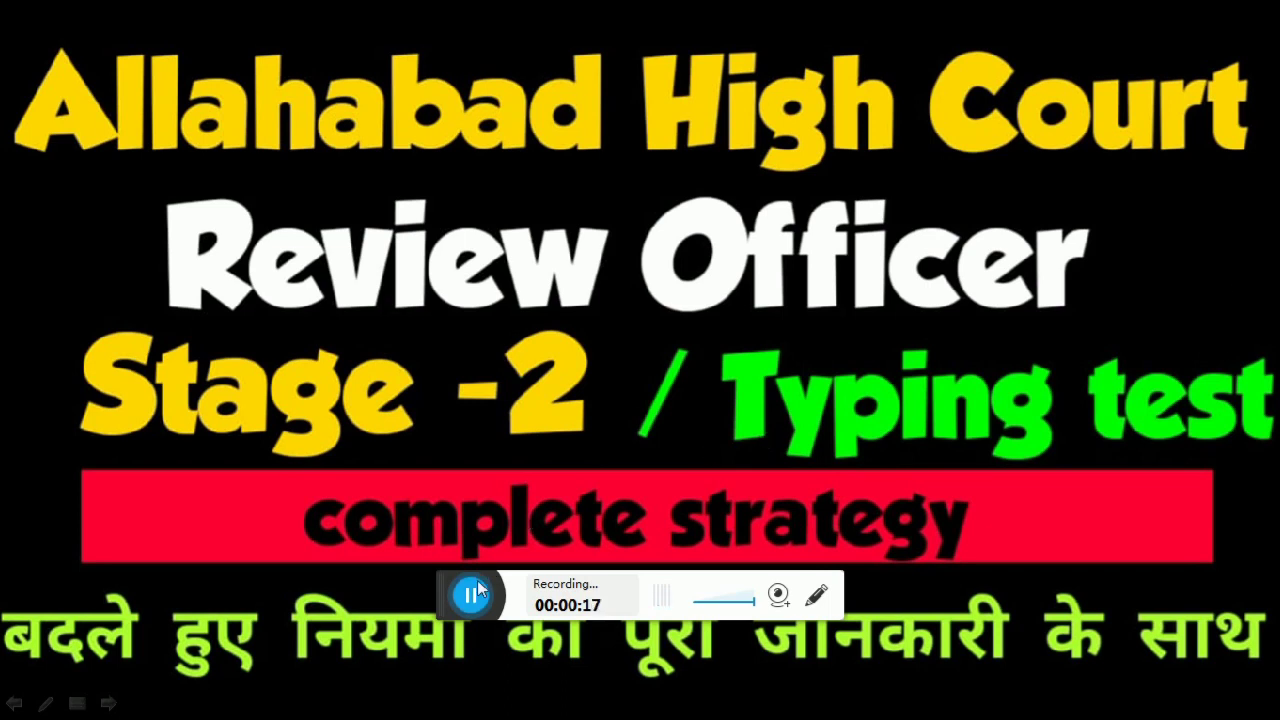
{"action": "left_click", "coordinate": [470, 596]}
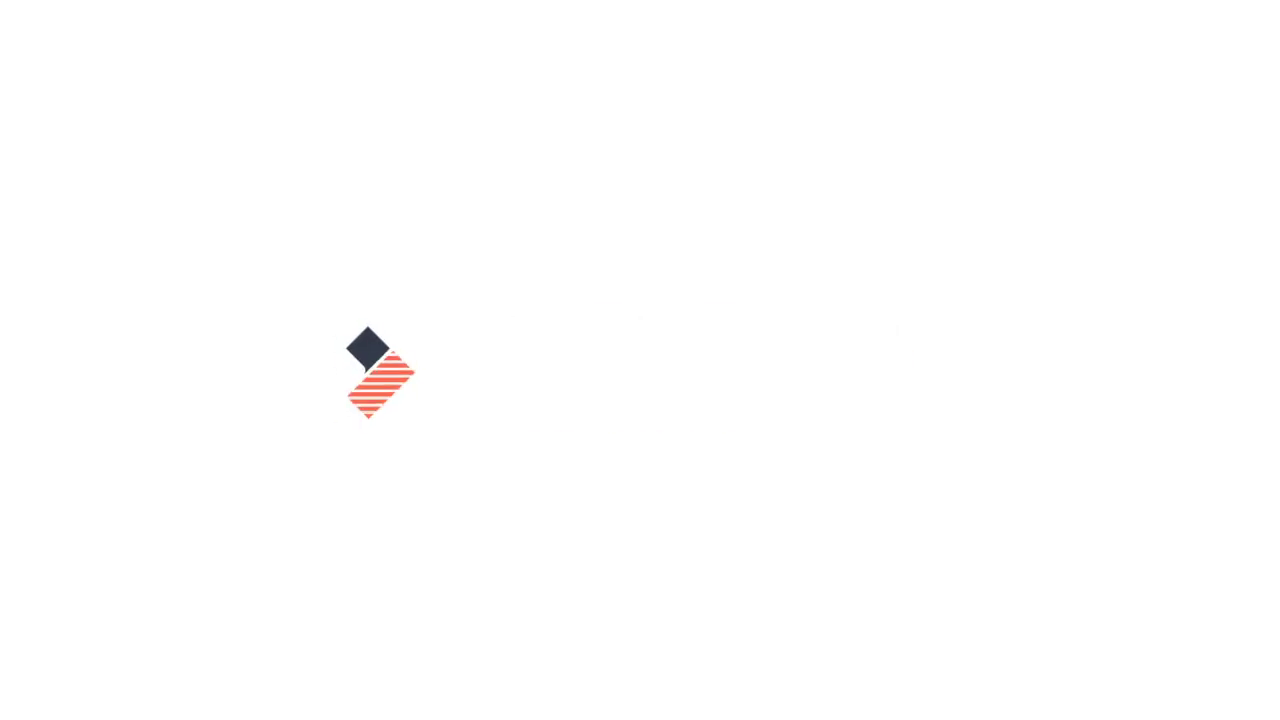